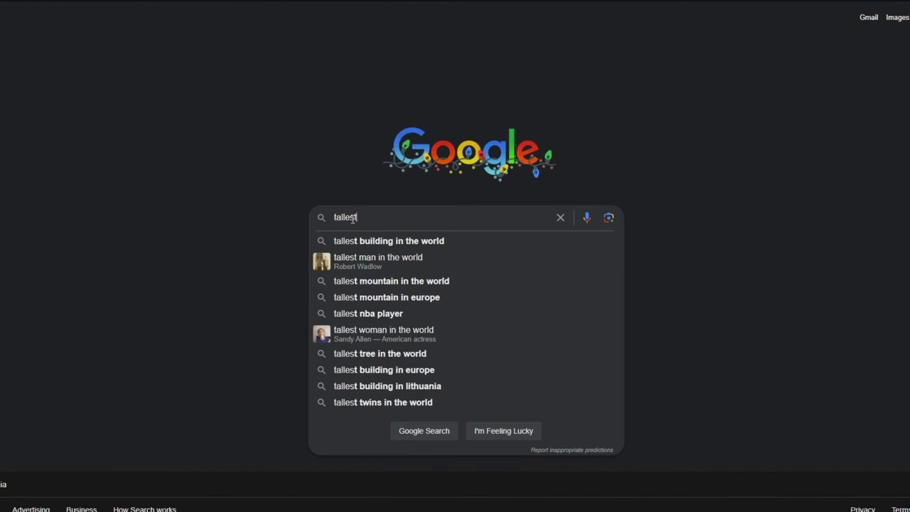
Search Google for Lithuania's tallest mountain and highlight its 293.84 height in the results.
{"action": "type", "text": "mountain in lithuania"}
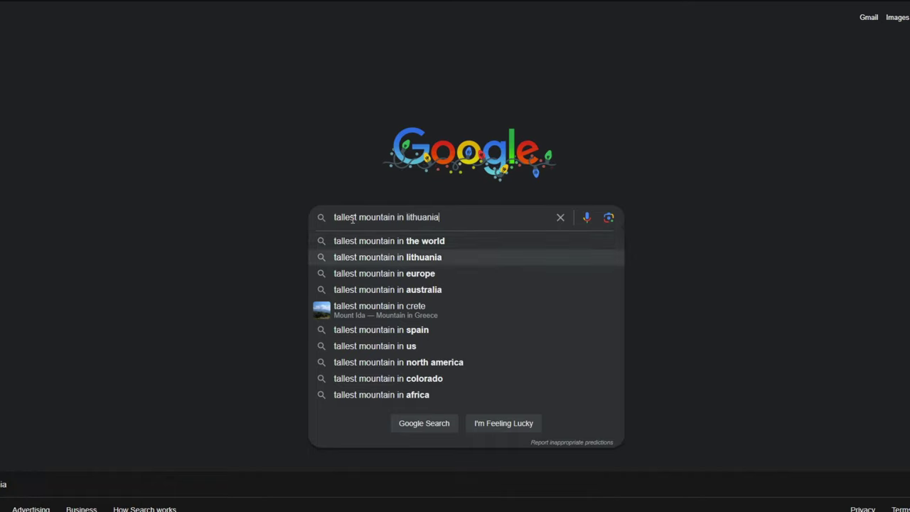
{"action": "key", "text": "Return"}
{"action": "left_click_drag", "start_coordinate": [361, 141], "coordinate": [392, 139]}
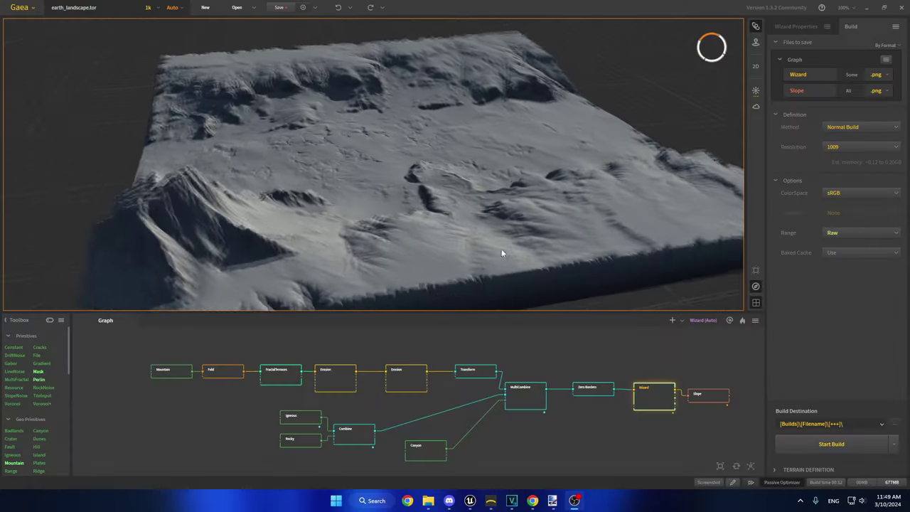
Orbit the earth_landscape terrain and list the build resolutions alongside the current 1009.
{"action": "left_click_drag", "start_coordinate": [501, 249], "coordinate": [644, 244]}
{"action": "scroll", "coordinate": [444, 230], "scroll_direction": "down", "scroll_amount": 3}
{"action": "left_click", "coordinate": [854, 148]}
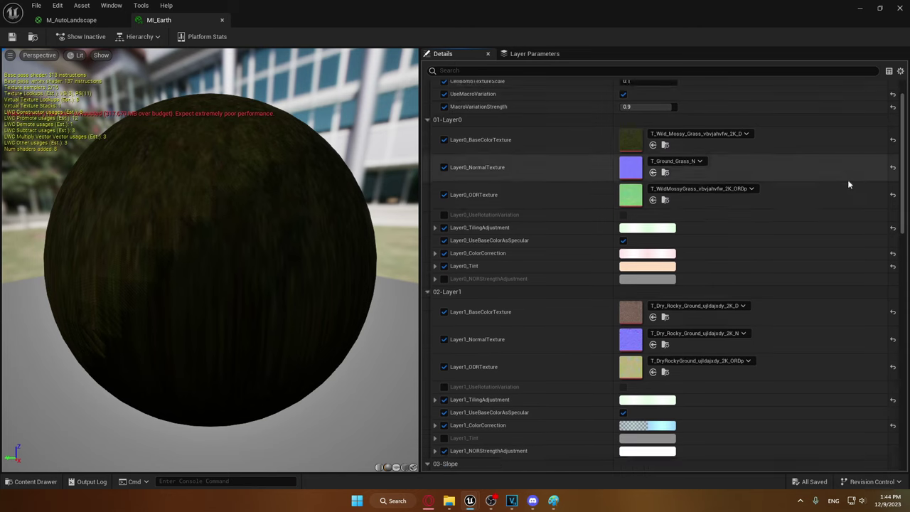
Zoom through the Earth map to inspect the river, trees and background mountains.
{"action": "scroll", "coordinate": [845, 185], "scroll_direction": "down", "scroll_amount": 5}
{"action": "scroll", "coordinate": [838, 200], "scroll_direction": "down", "scroll_amount": 10}
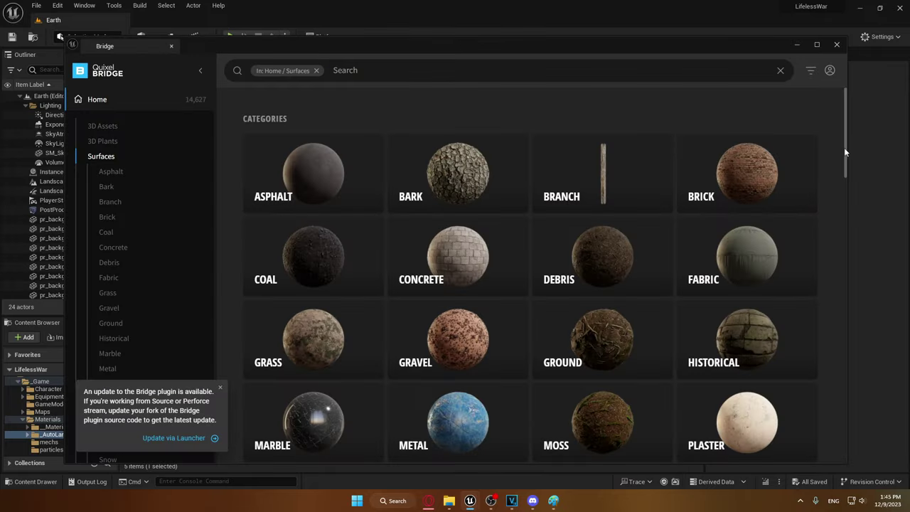
Zoom across the Earth map's reddish-brown ground and scattered trees.
{"action": "scroll", "coordinate": [843, 162], "scroll_direction": "down", "scroll_amount": 3}
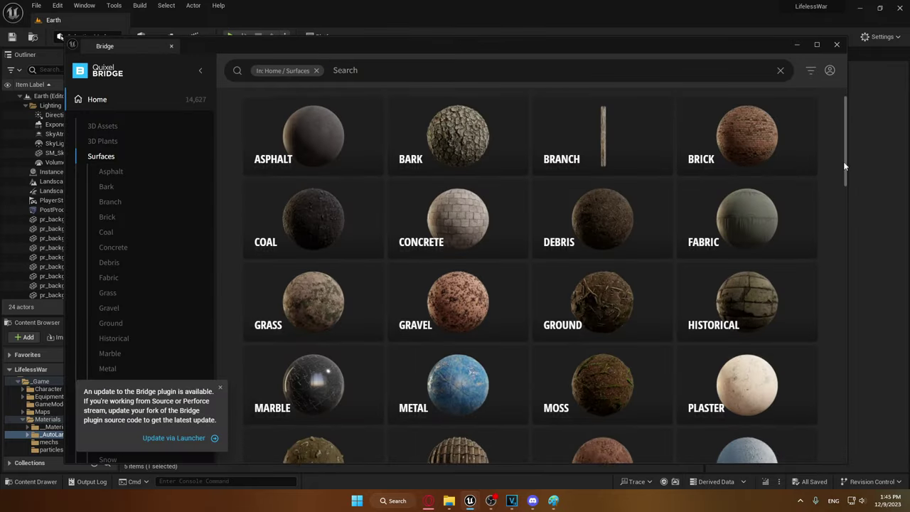
{"action": "scroll", "coordinate": [837, 227], "scroll_direction": "down", "scroll_amount": 5}
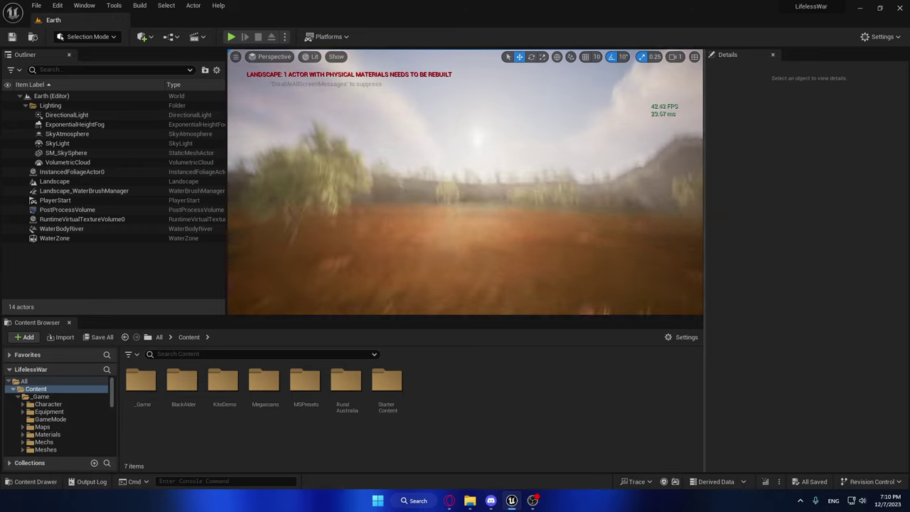
Switch to an immersive full-window viewport and fly the camera low over the Earth landscape.
{"action": "key", "text": "F11"}
{"action": "right_click_drag", "start_coordinate": [602, 221], "coordinate": [602, 221]}
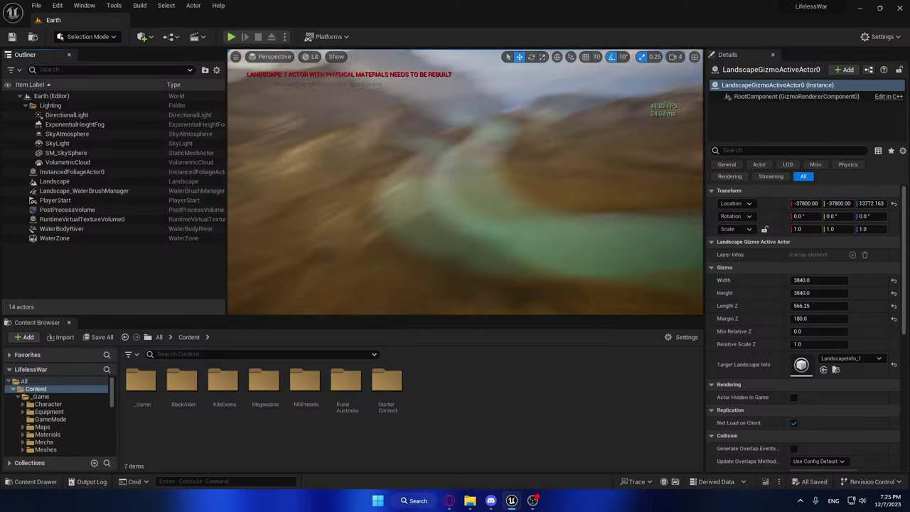
{"action": "right_click_drag", "start_coordinate": [500, 200], "coordinate": [499, 200]}
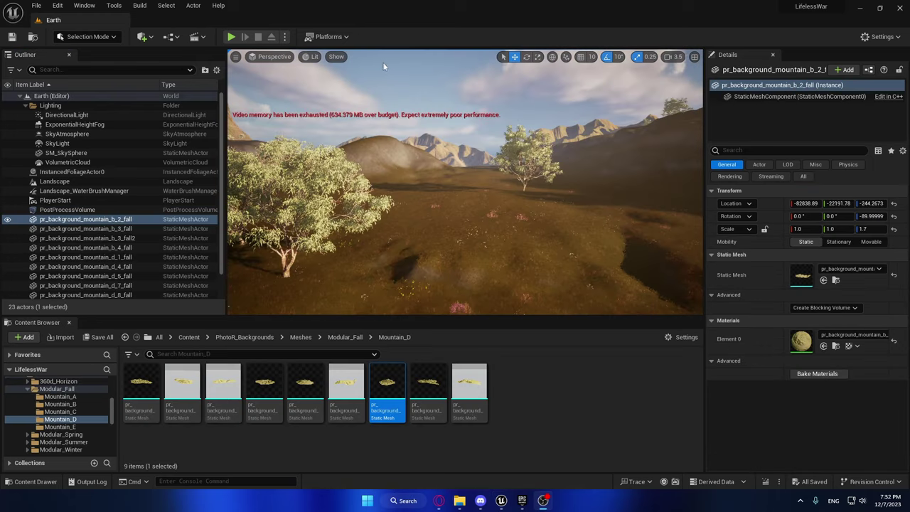
Play the Earth map, walking the mech toward the mountain, then end the session.
{"action": "left_click", "coordinate": [231, 37]}
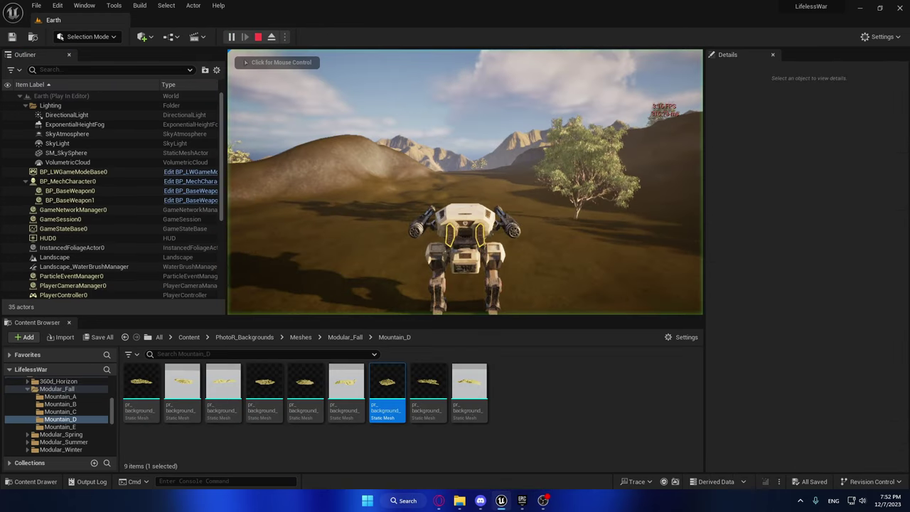
{"action": "key", "text": "w"}
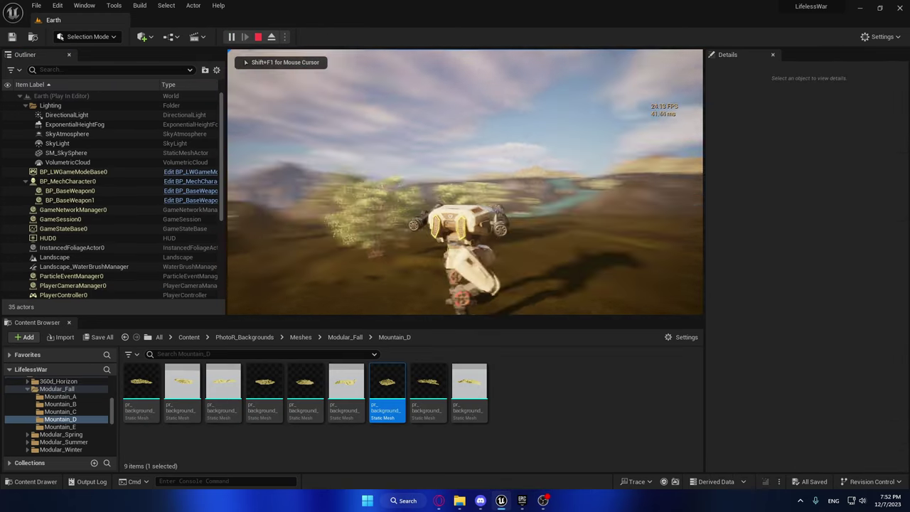
{"action": "key", "text": "w"}
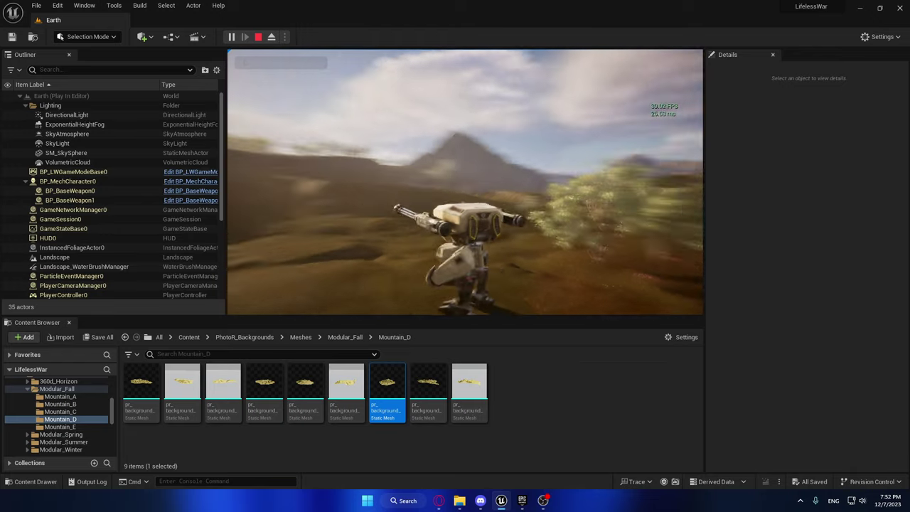
{"action": "key", "text": "w"}
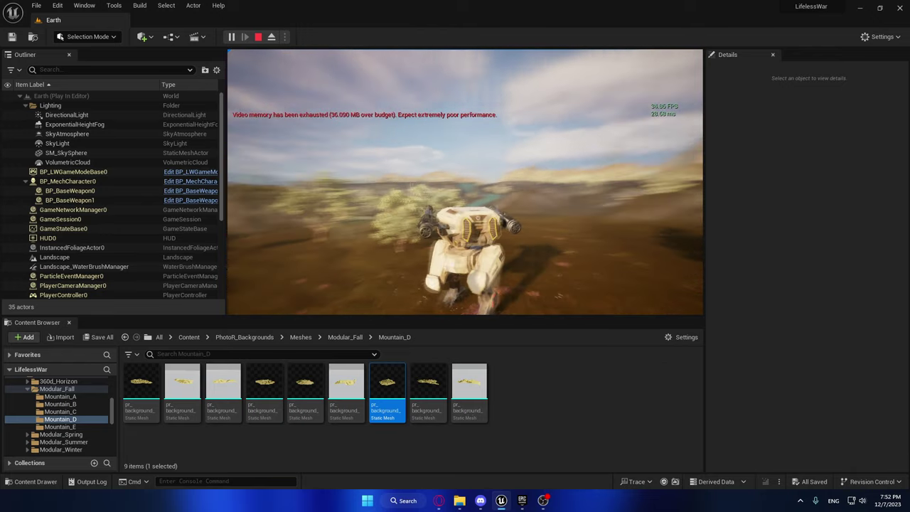
{"action": "key", "text": "w"}
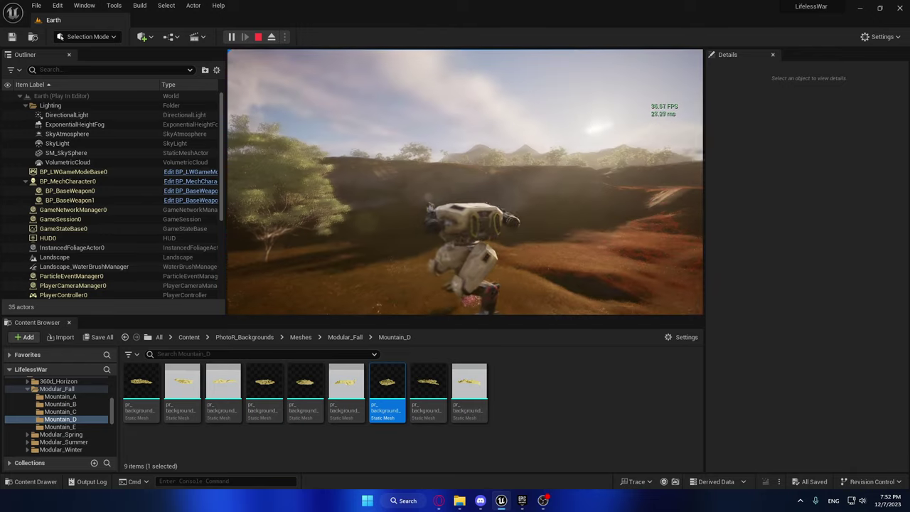
{"action": "key", "text": "w"}
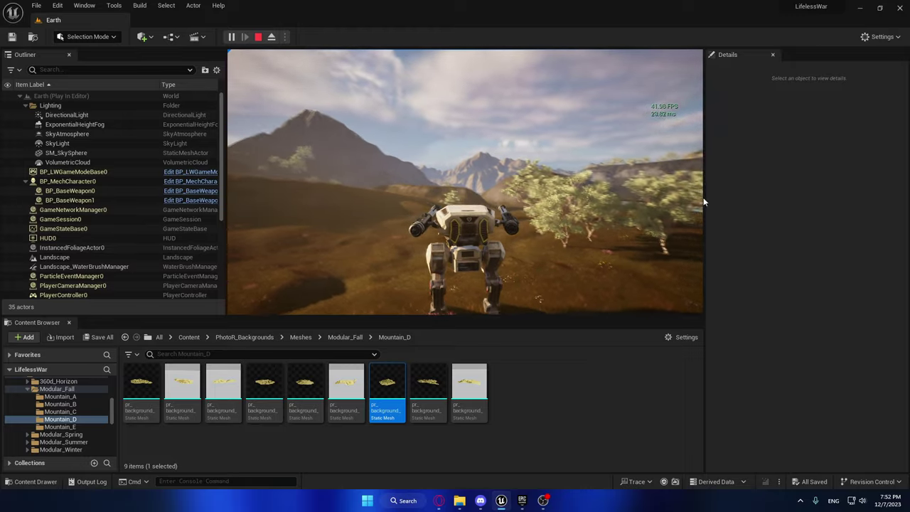
{"action": "key", "text": "Escape"}
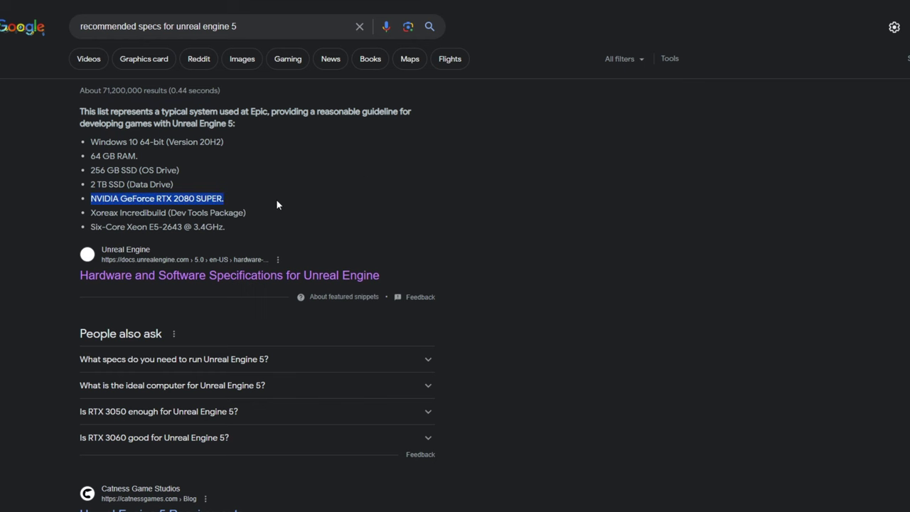
Clear the highlight on the recommended RTX 2080 SUPER graphics card name.
{"action": "left_click", "coordinate": [706, 310]}
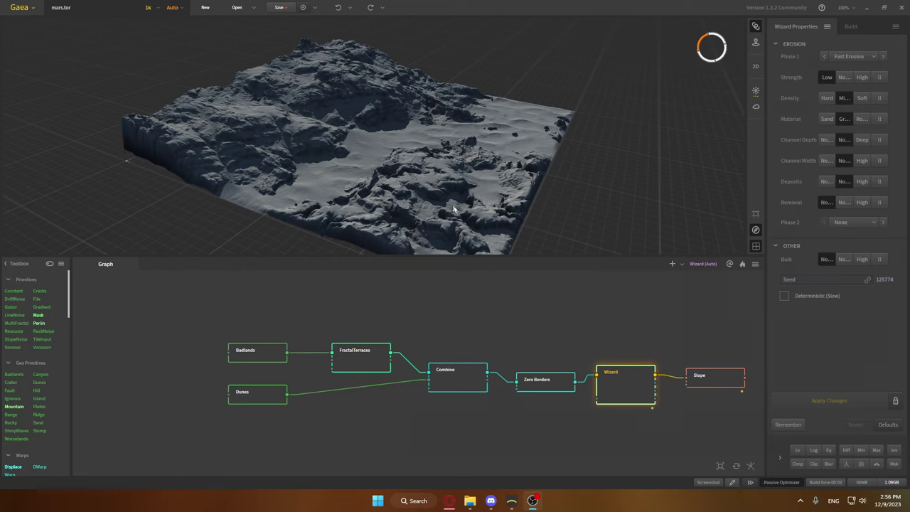
Orbit the Mars terrain preview to view the rocky eroded ground from a new angle.
{"action": "left_click_drag", "start_coordinate": [448, 206], "coordinate": [725, 240]}
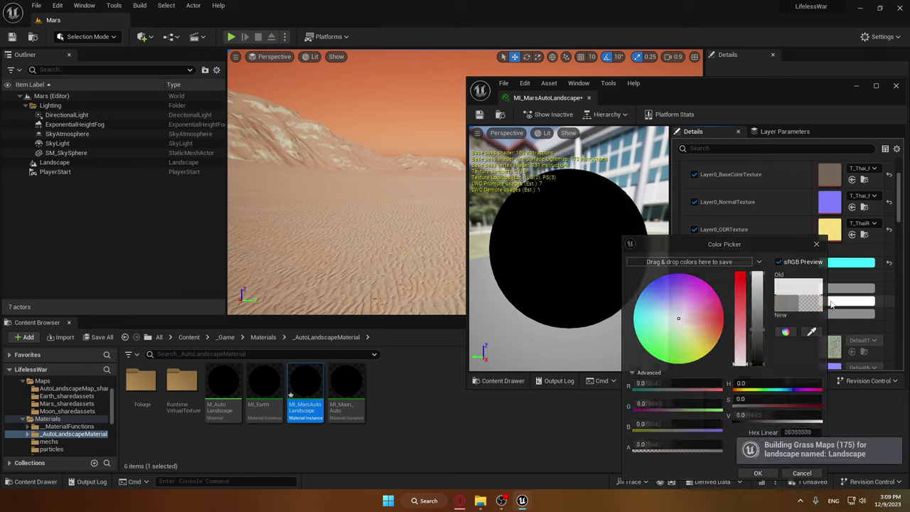
Set MI_MarsAutoLandscape's Layer0 tint to a light peach orange and play the Mars map.
{"action": "left_click", "coordinate": [758, 472]}
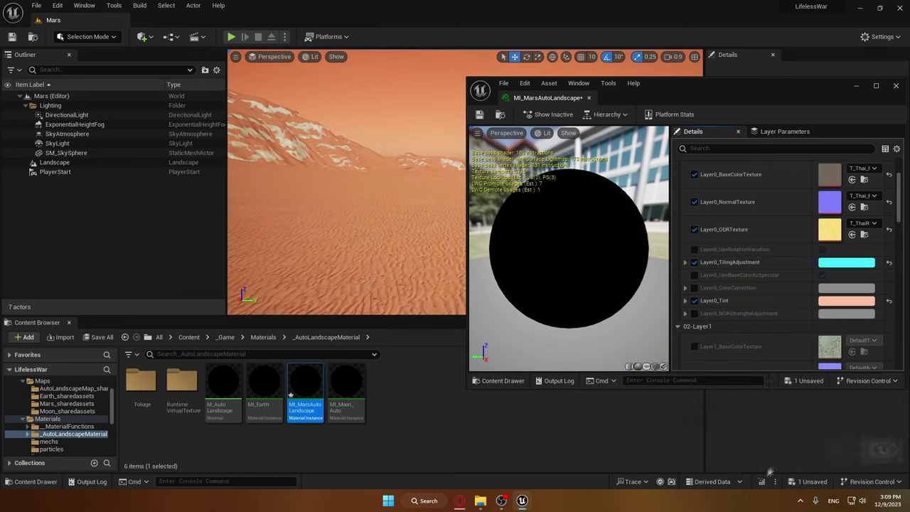
{"action": "left_click", "coordinate": [824, 300]}
{"action": "left_click", "coordinate": [575, 277]}
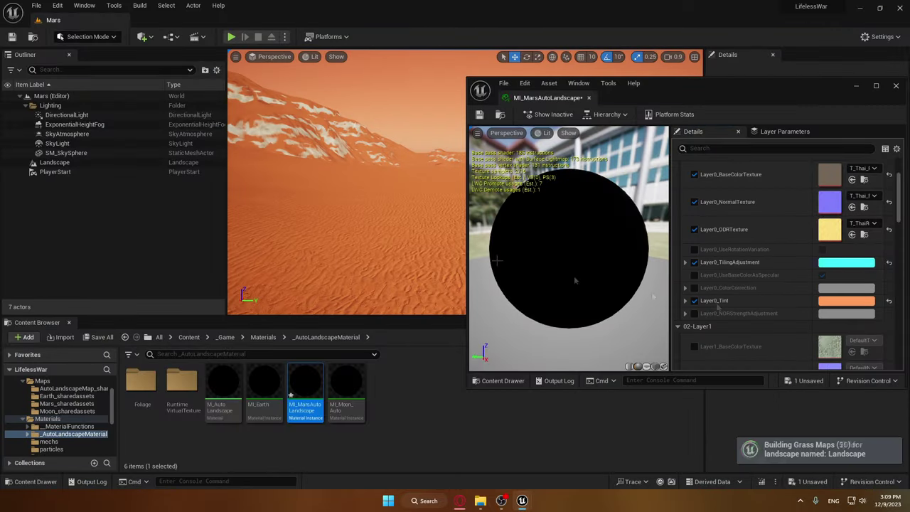
{"action": "left_click", "coordinate": [846, 301]}
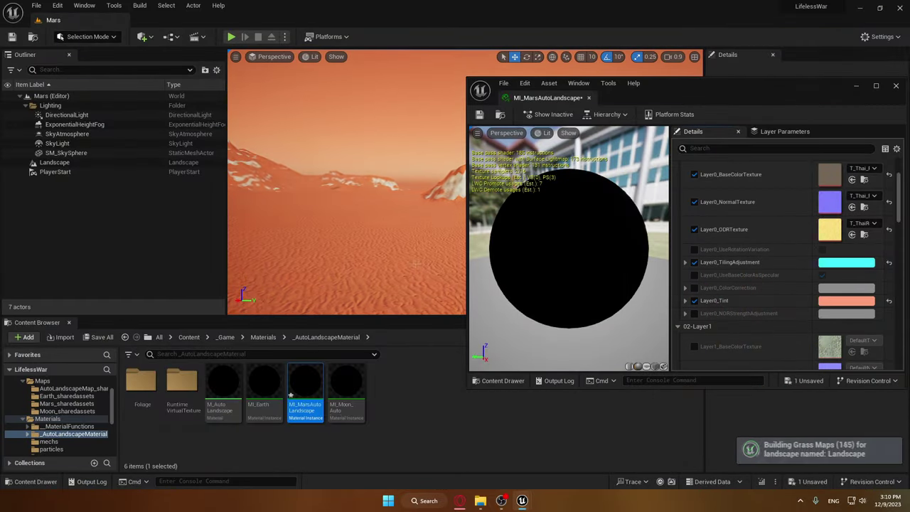
{"action": "left_click", "coordinate": [764, 473]}
{"action": "key", "text": "alt+p"}
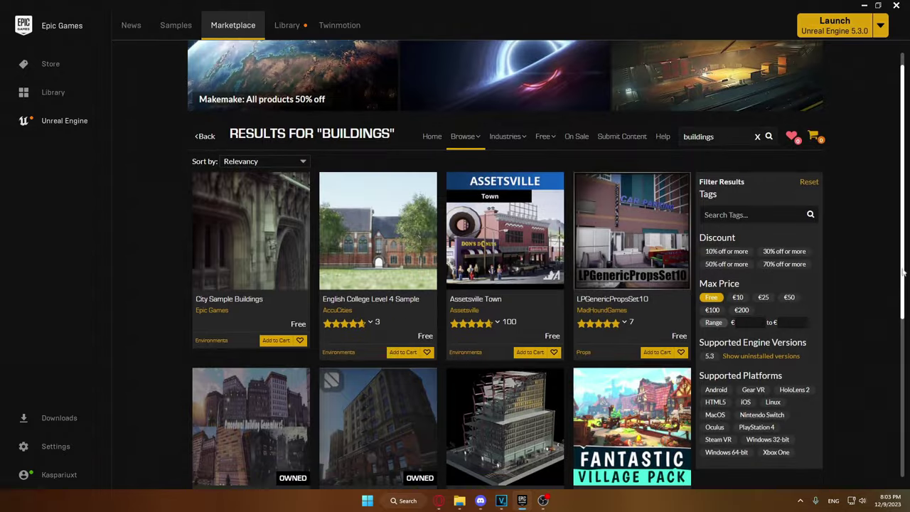
Pick Modular Building Set from the buildings results and flip through its street and mesh preview images.
{"action": "left_click_drag", "start_coordinate": [904, 272], "coordinate": [900, 391]}
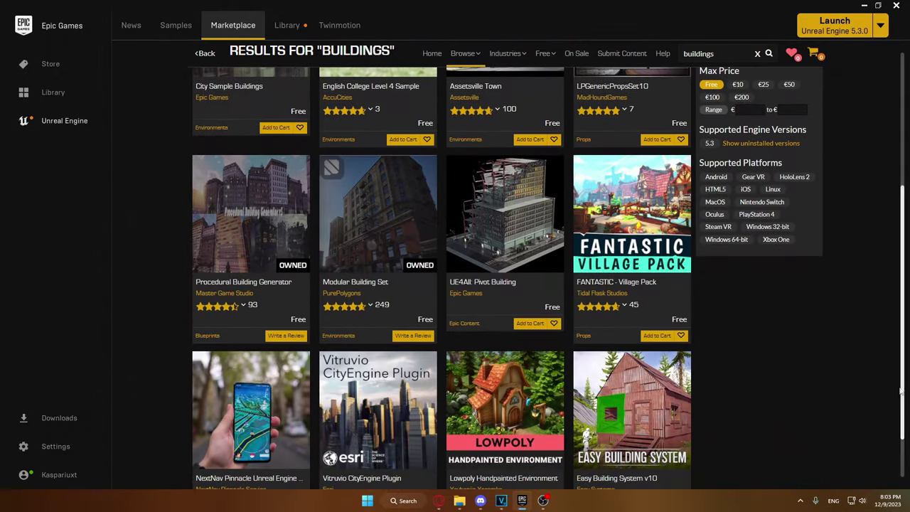
{"action": "left_click", "coordinate": [377, 282]}
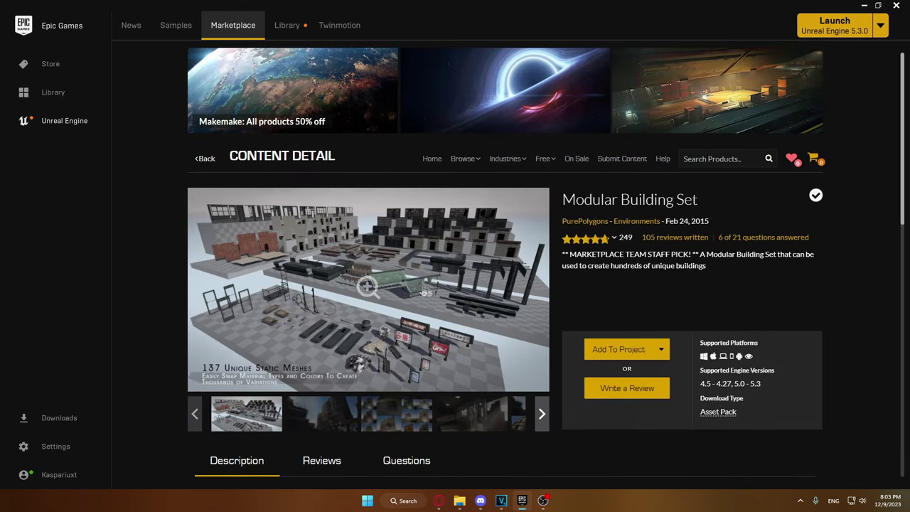
{"action": "left_click", "coordinate": [341, 414]}
{"action": "left_click", "coordinate": [286, 416]}
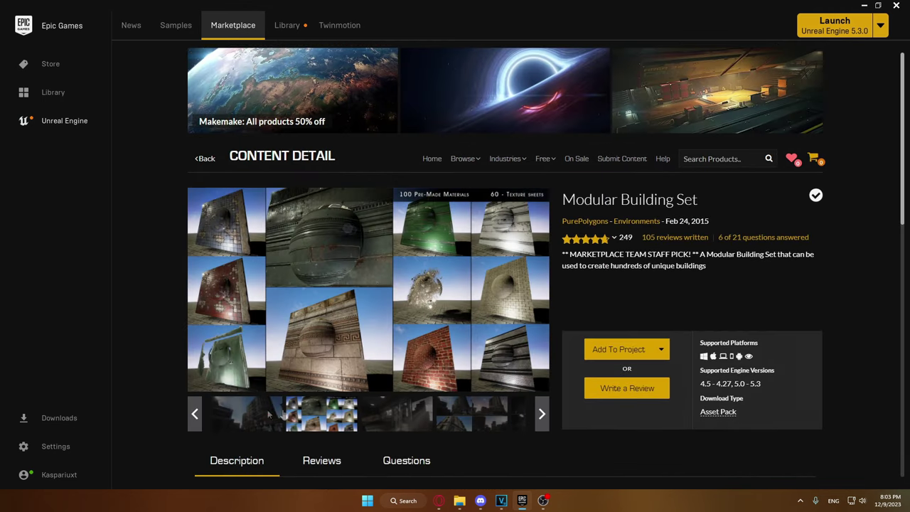
{"action": "left_click", "coordinate": [249, 417]}
{"action": "left_click", "coordinate": [258, 410]}
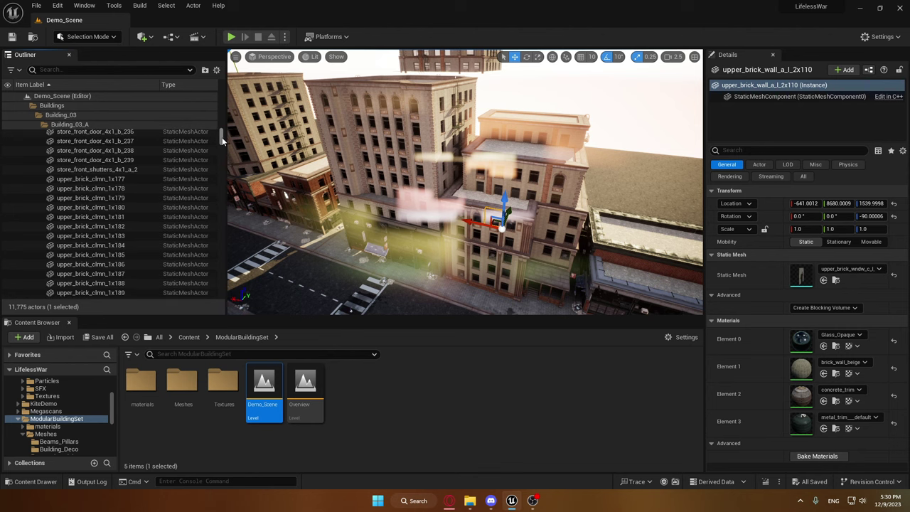
{"action": "scroll", "coordinate": [222, 140], "scroll_direction": "down", "scroll_amount": 5}
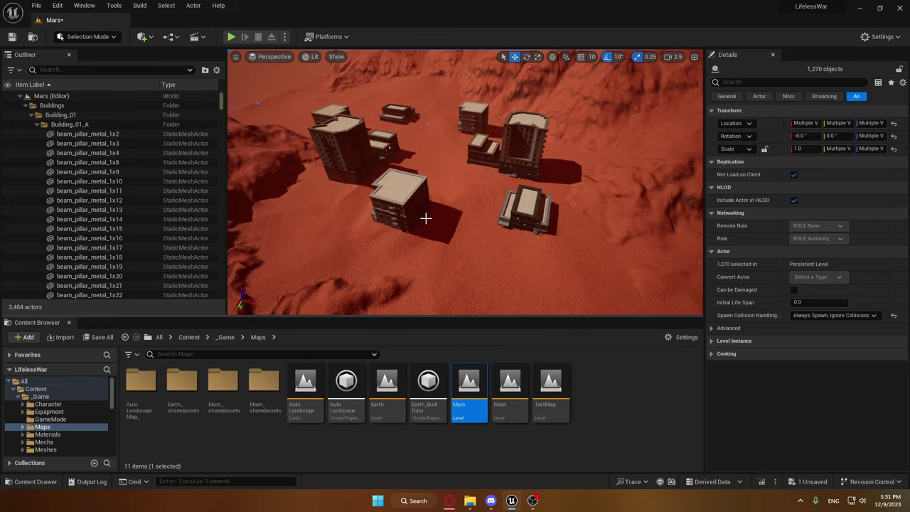
Select the stair brush in the Mars level, then return to the top-level project Content folder.
{"action": "left_click", "coordinate": [426, 213]}
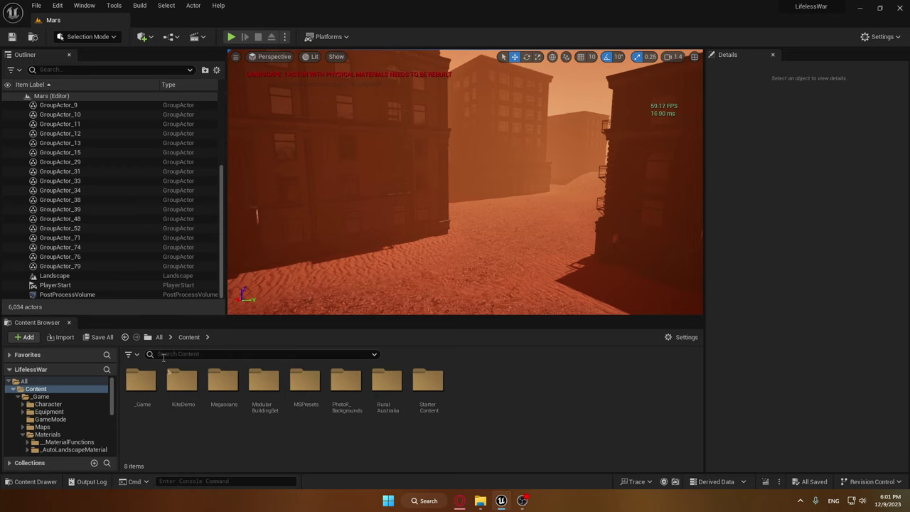
{"action": "left_click", "coordinate": [159, 337]}
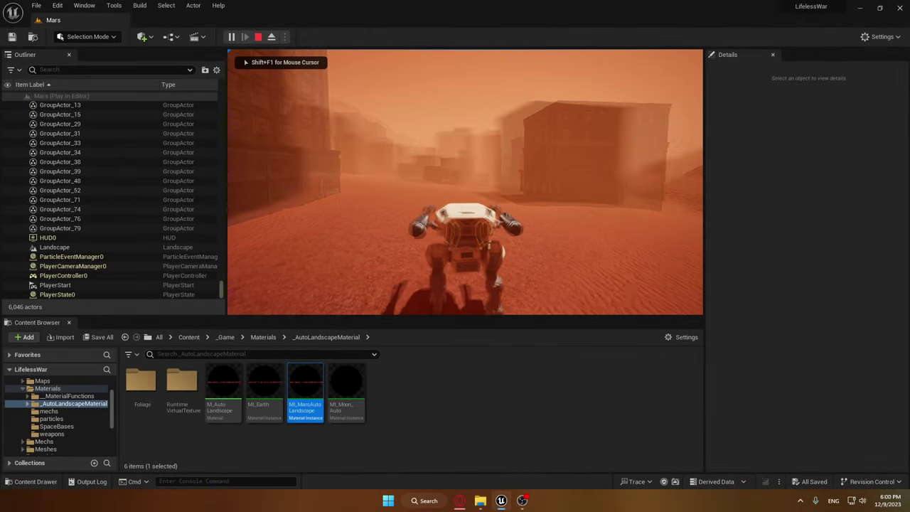
Switch Mars play to full-screen and walk the mech toward the buildings and dunes.
{"action": "key", "text": "w"}
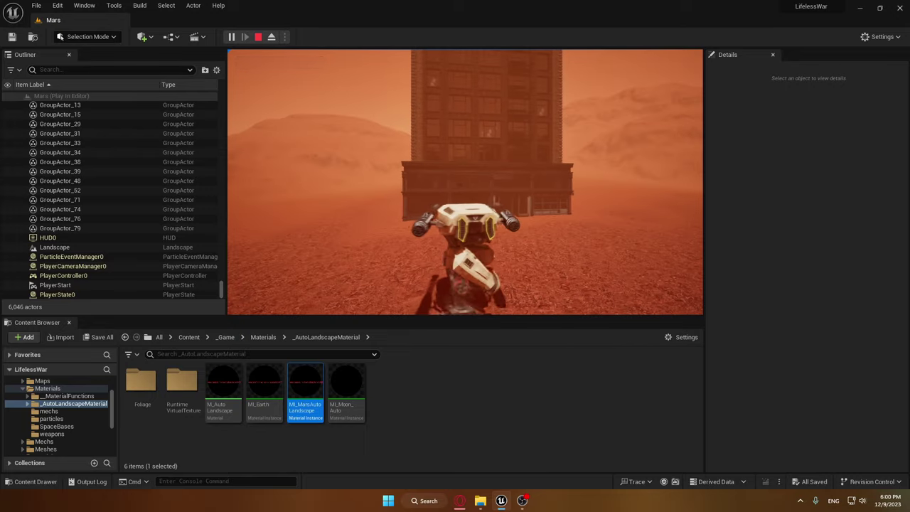
{"action": "key", "text": "F11"}
{"action": "key", "text": "w"}
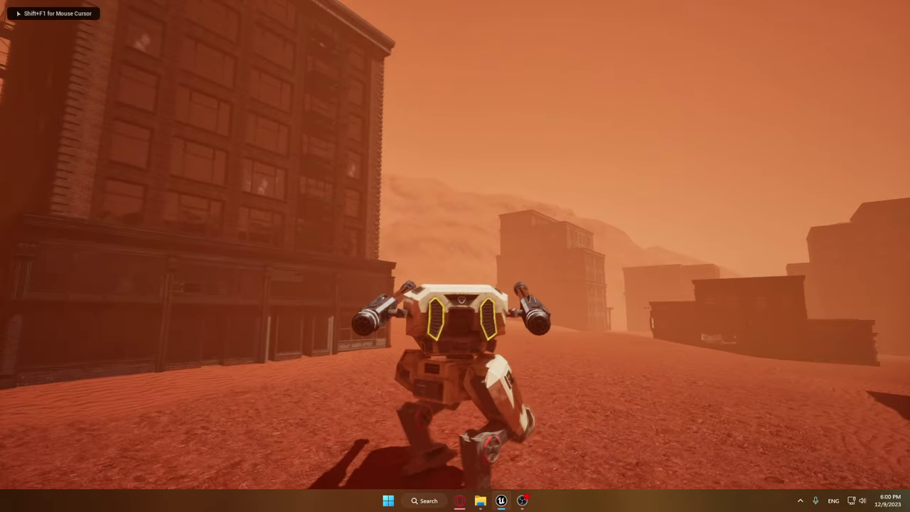
{"action": "key", "text": "w"}
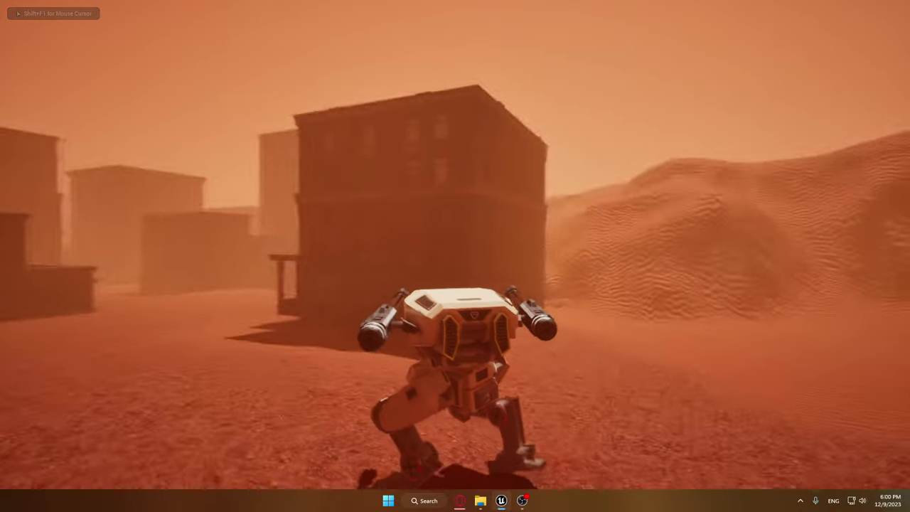
{"action": "key", "text": "w"}
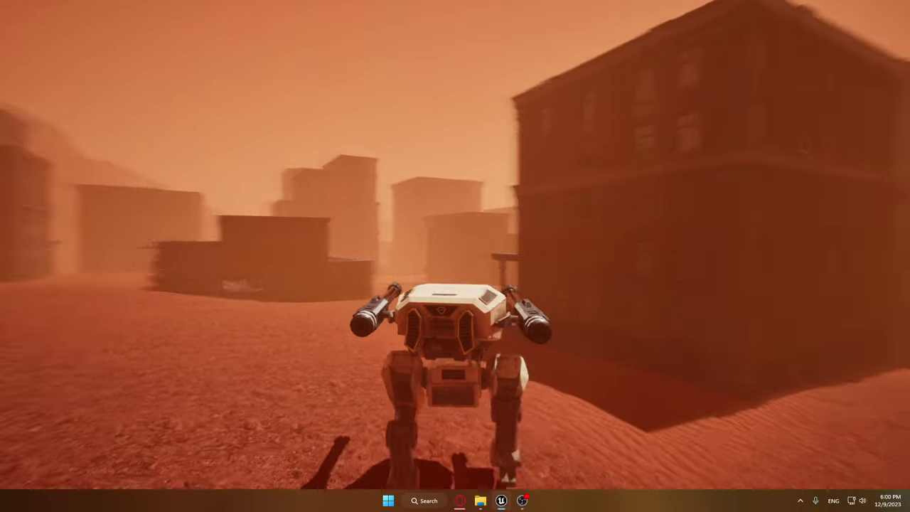
Roam the mech through the dusty brick town, firing its guns at the buildings.
{"action": "key", "text": "w"}
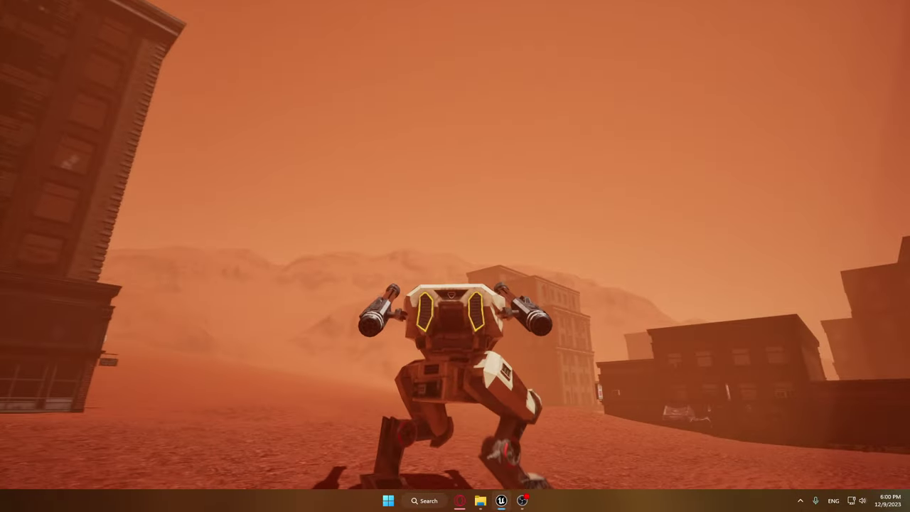
{"action": "key", "text": "w"}
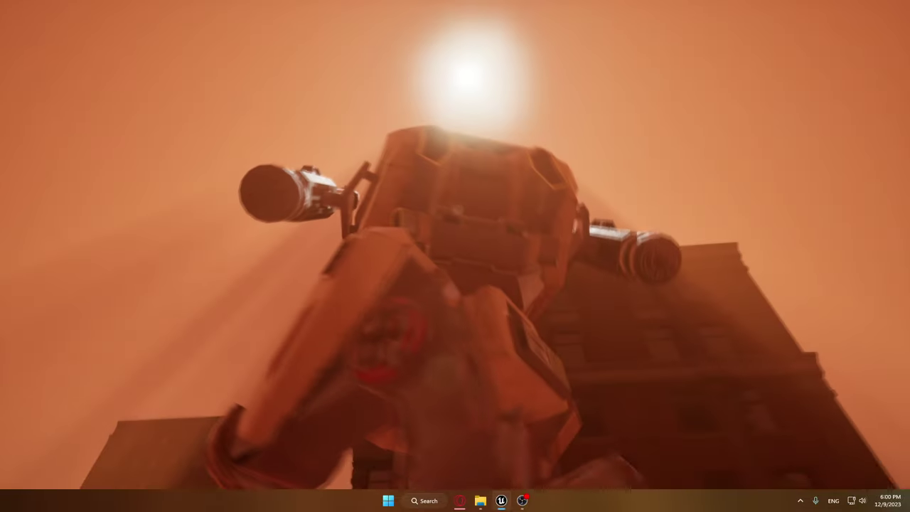
{"action": "key", "text": "w"}
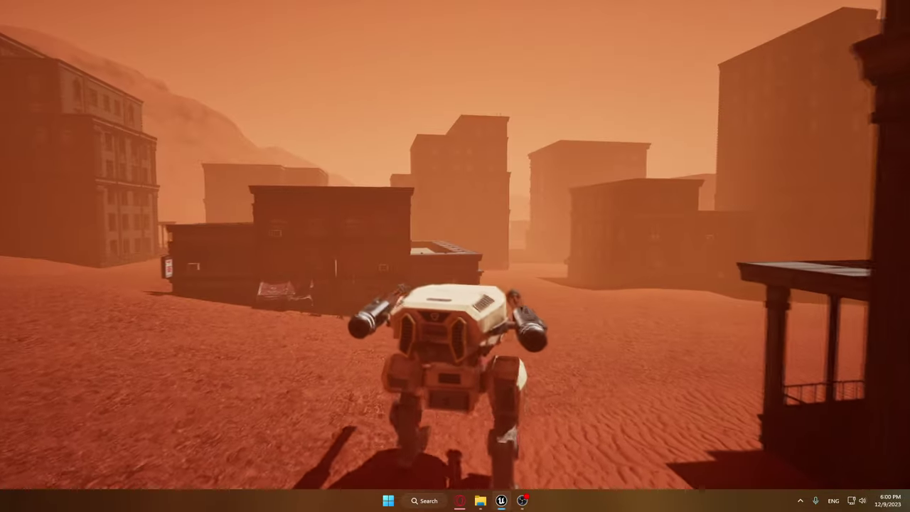
{"action": "key", "text": "w"}
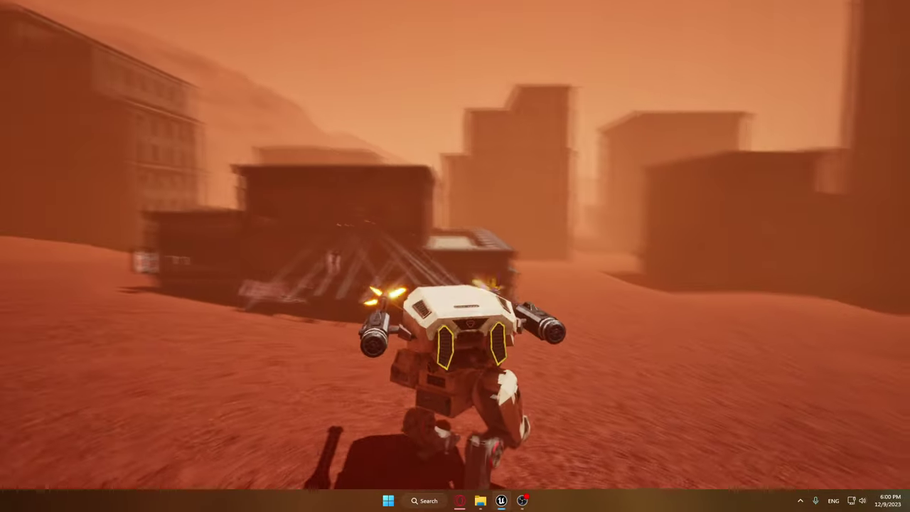
{"action": "key", "text": "w"}
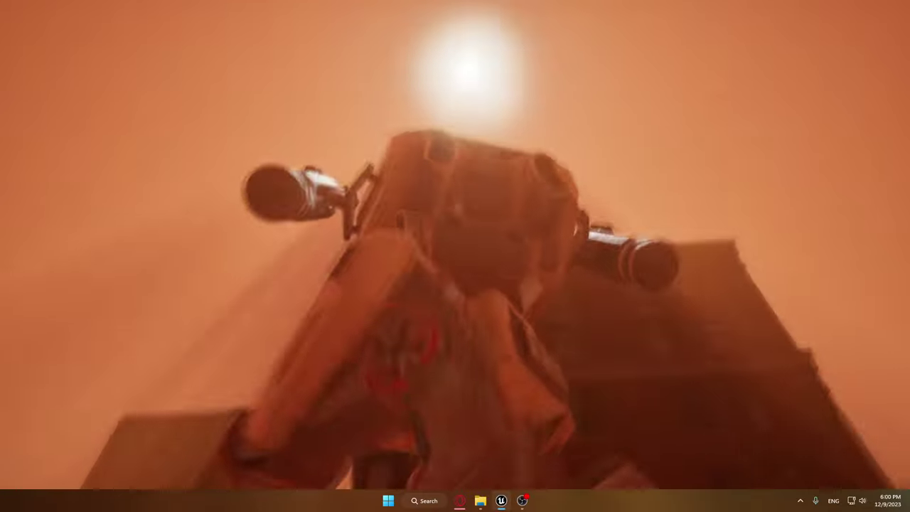
{"action": "key", "text": "w"}
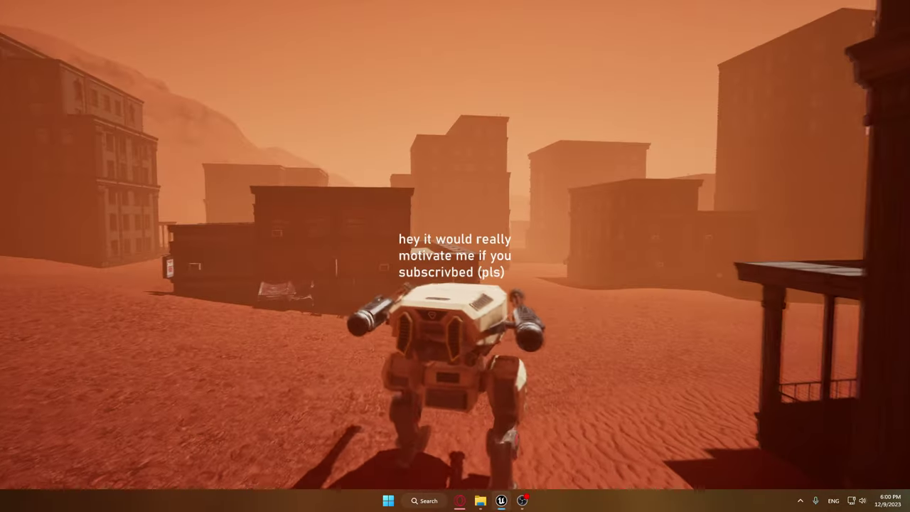
{"action": "key", "text": "w"}
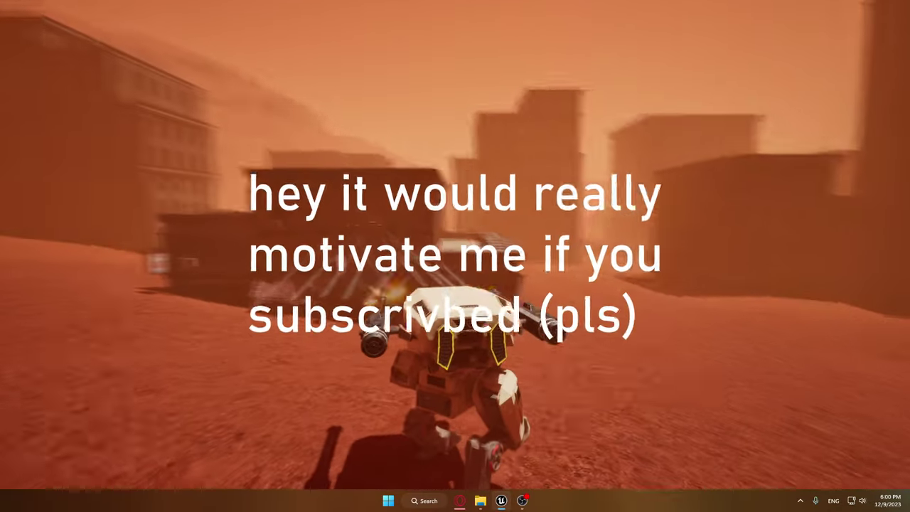